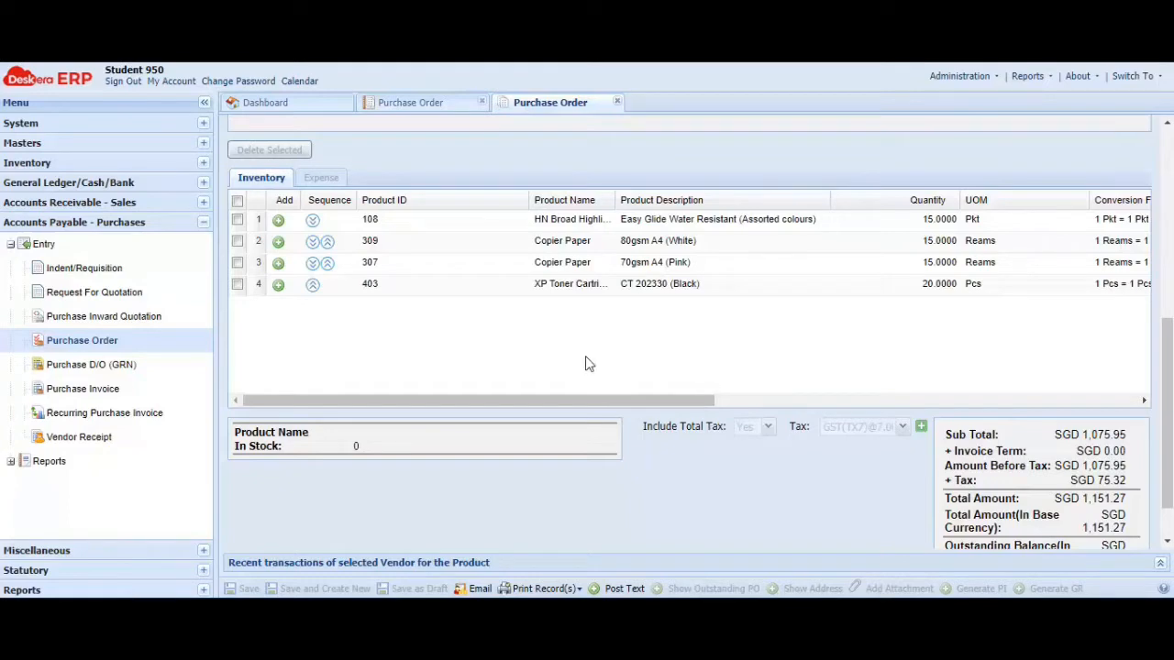
Step: Close both open Purchase Order tabs and collapse the Accounts Payable - Purchases section
left_click(620, 103)
left_click(482, 102)
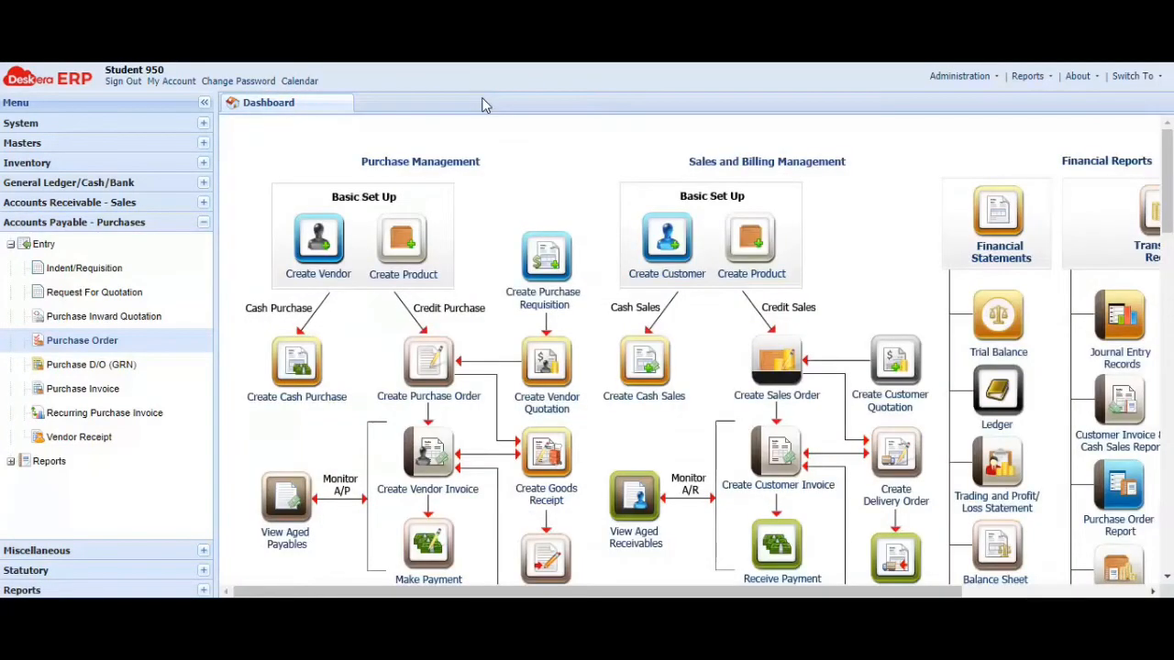
left_click(11, 244)
left_click(202, 223)
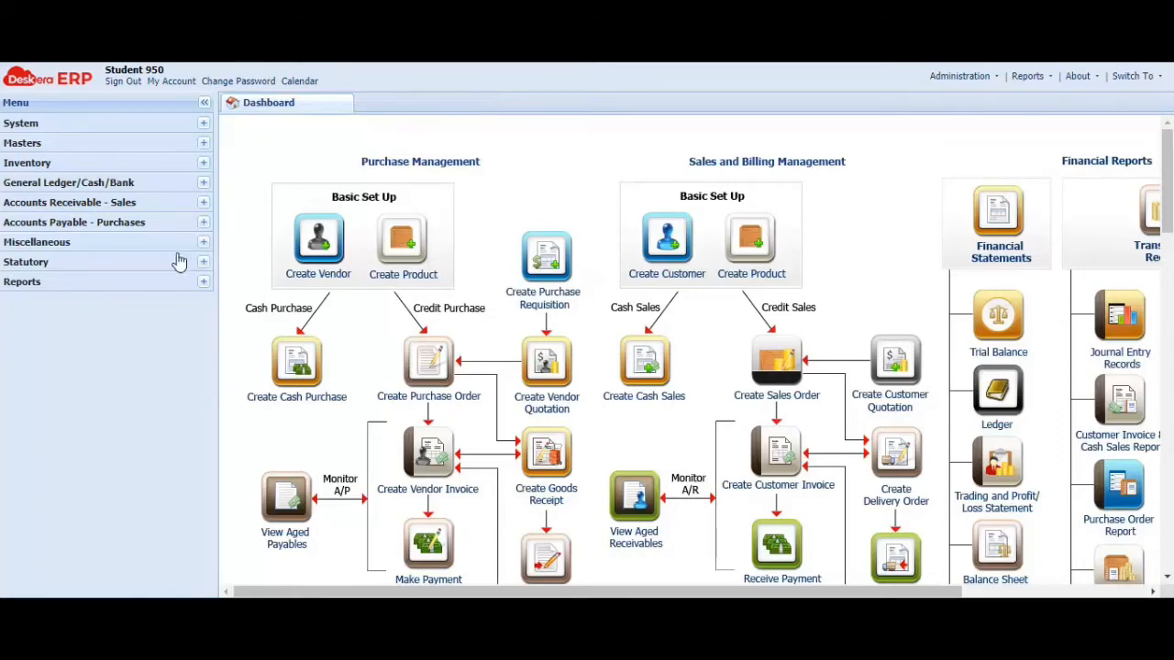
Step: Open the Purchase D/O (GRN) list from the Accounts Payable - Purchases entries and start a new goods receipt
left_click(205, 224)
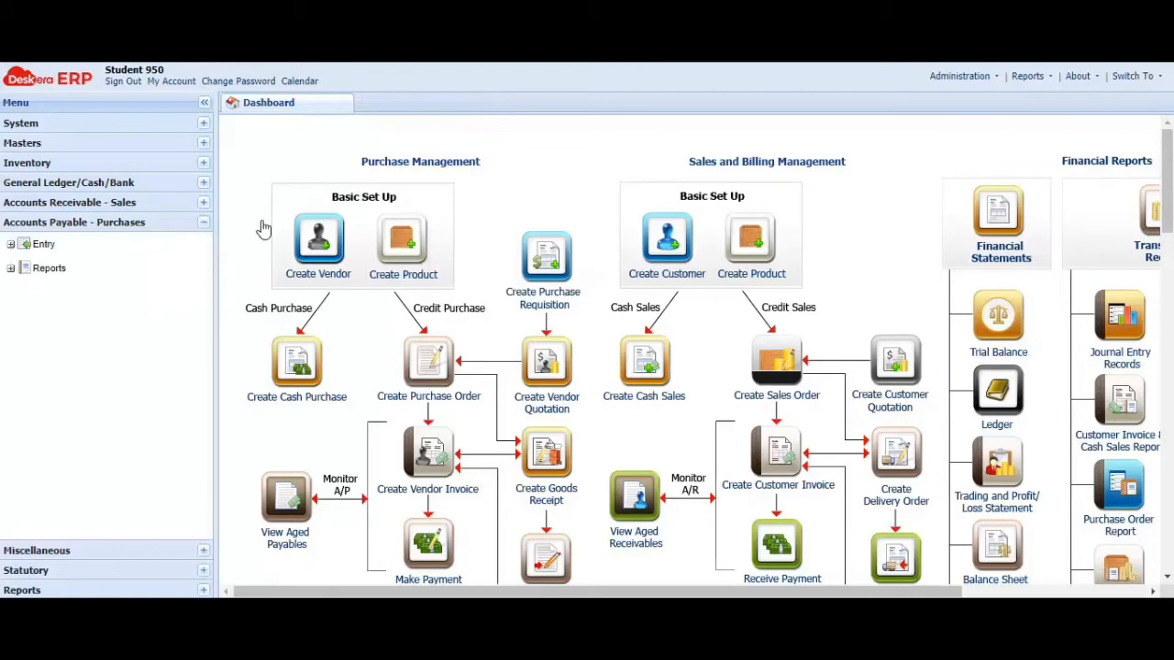
left_click(10, 246)
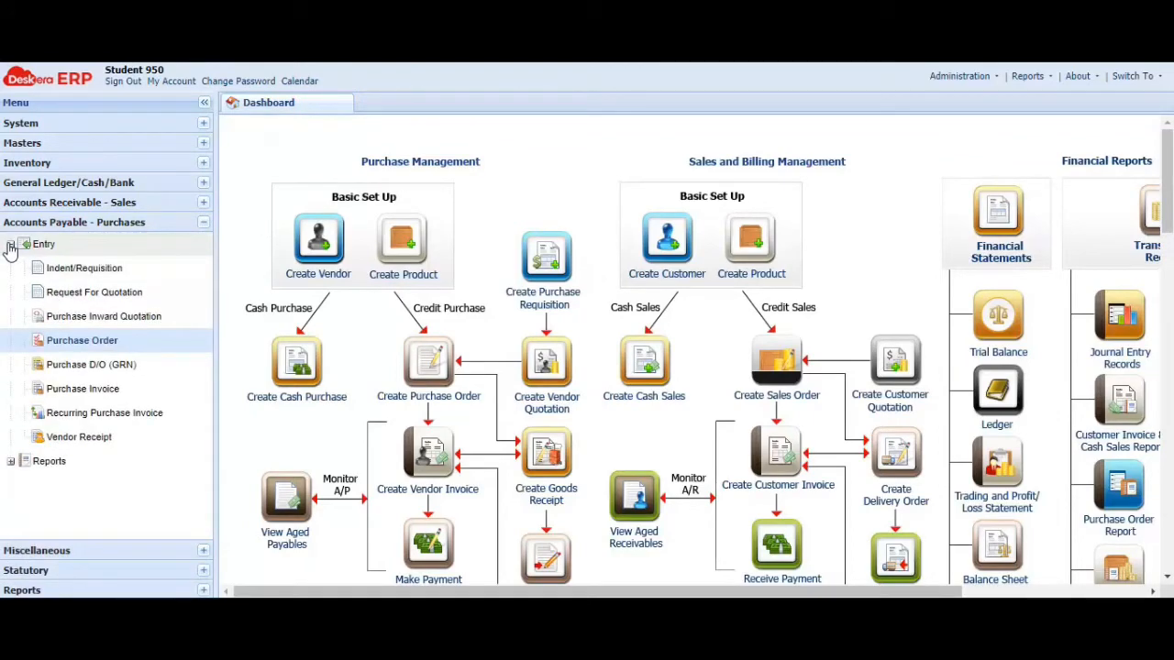
left_click(129, 366)
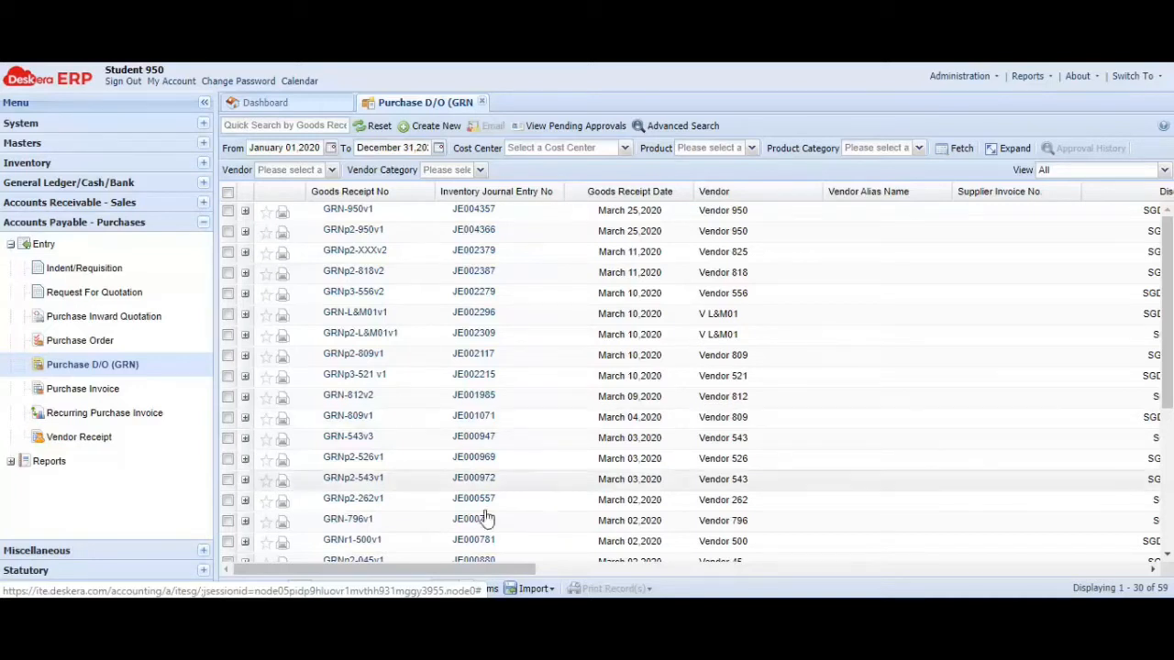
left_click(447, 134)
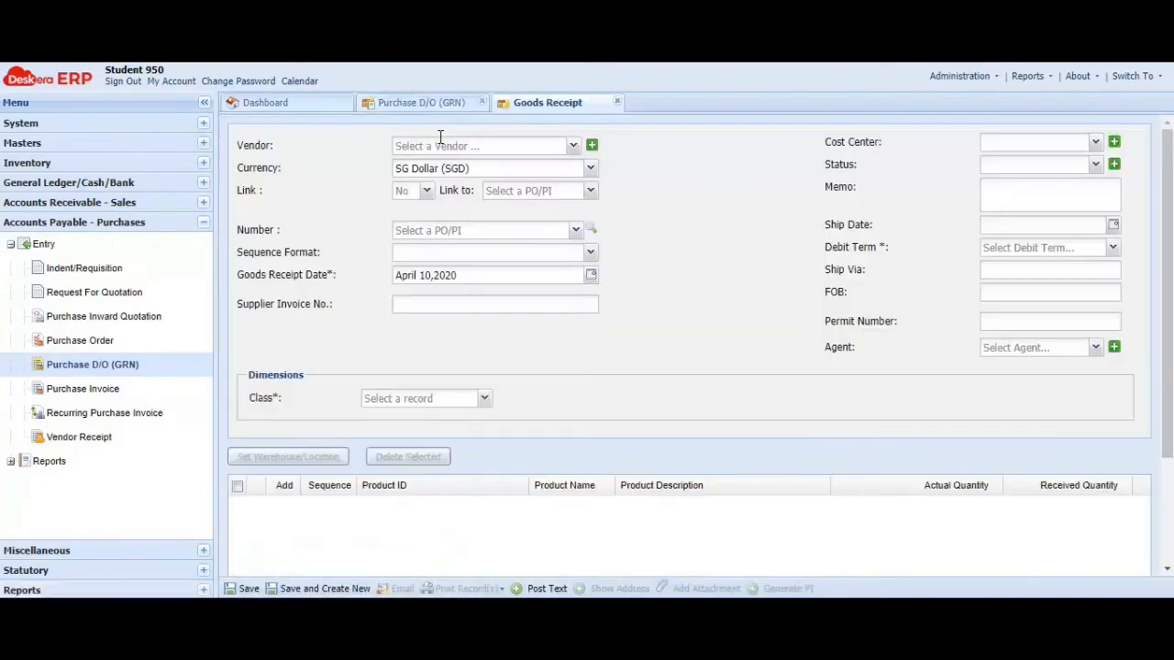
Step: Select Vendor 950 as the vendor of the goods receipt
left_click(573, 147)
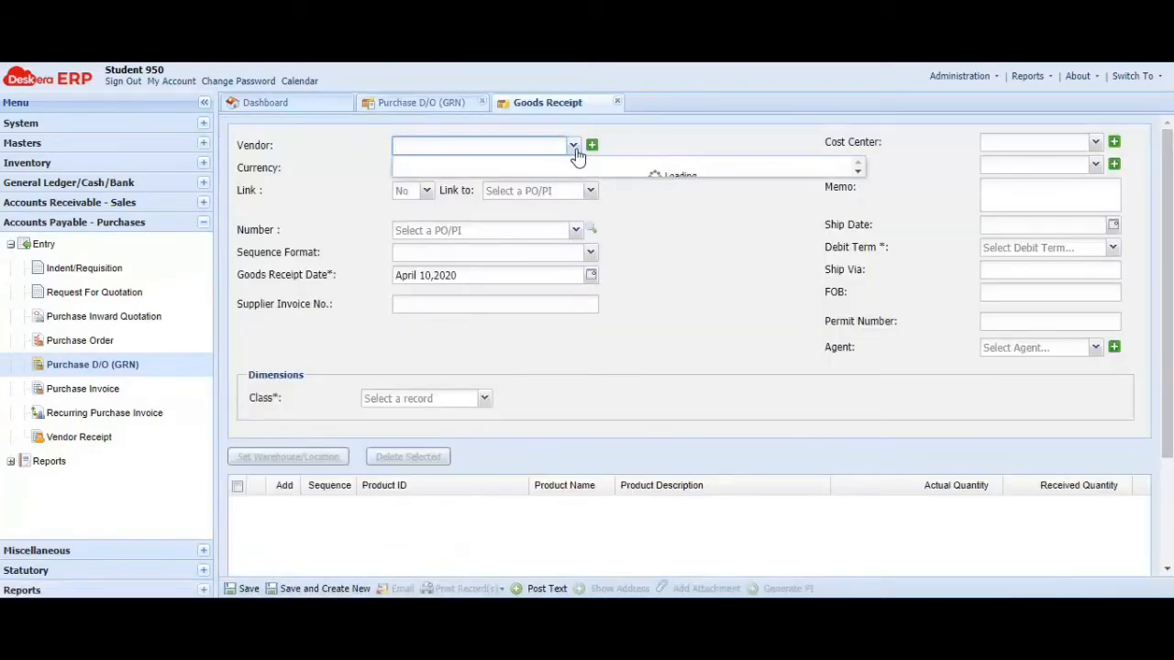
type("Vendor ")
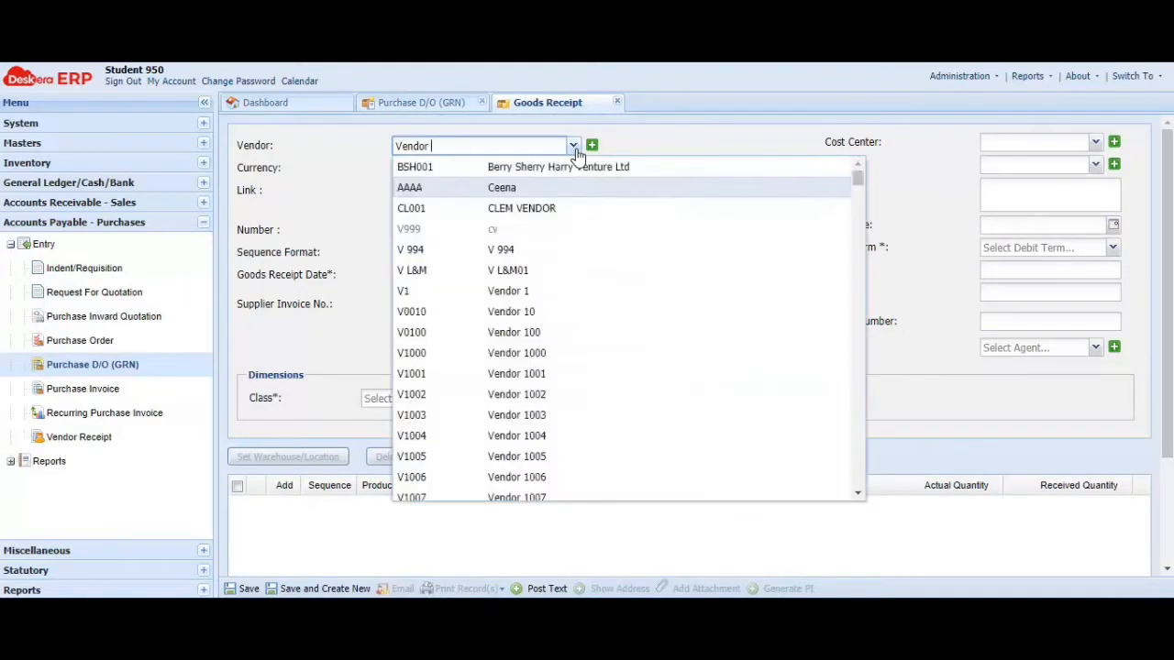
type("950")
left_click(565, 169)
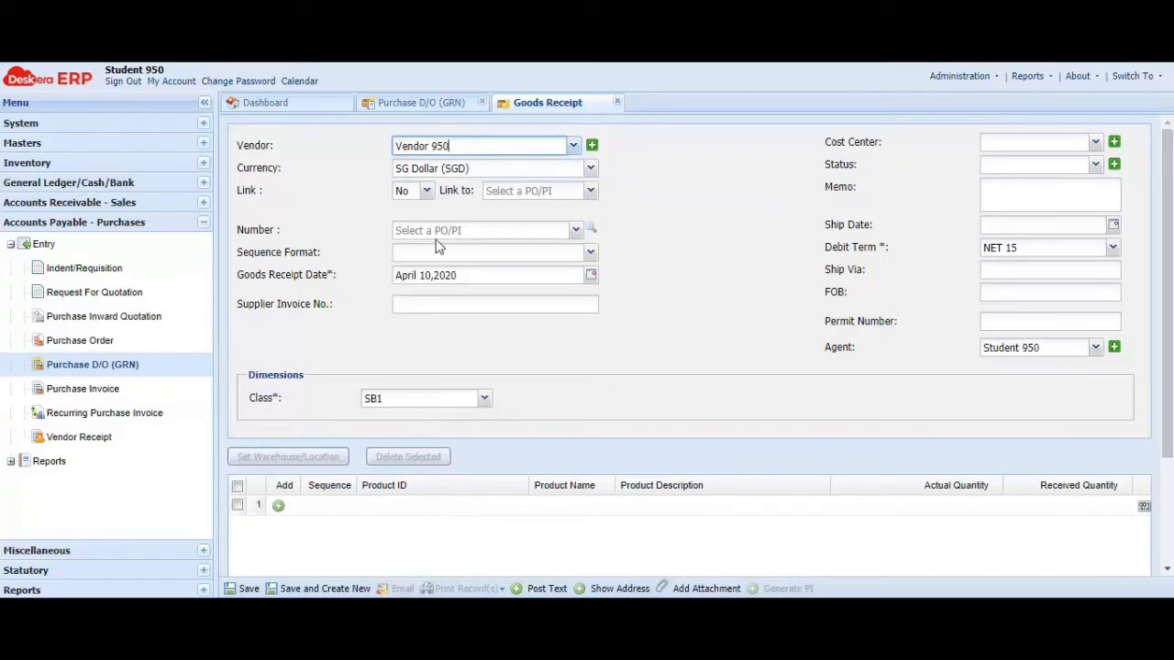
Step: Set Link to Yes and link the goods receipt to the vendor's existing purchase order ending in v3
left_click(427, 195)
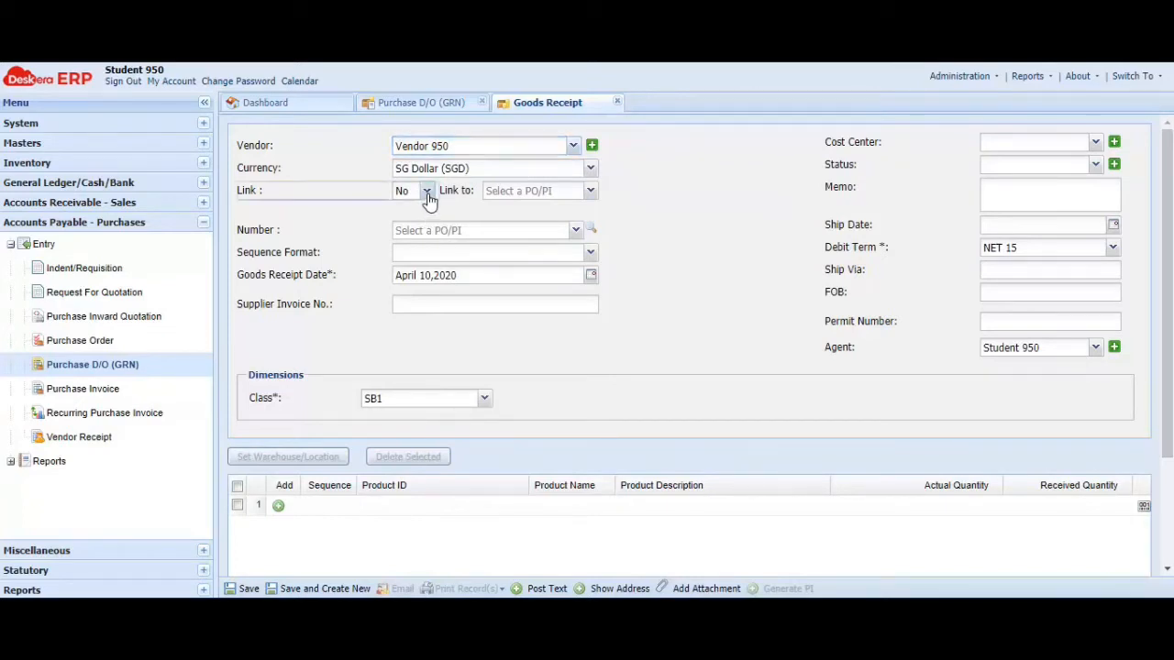
left_click(413, 209)
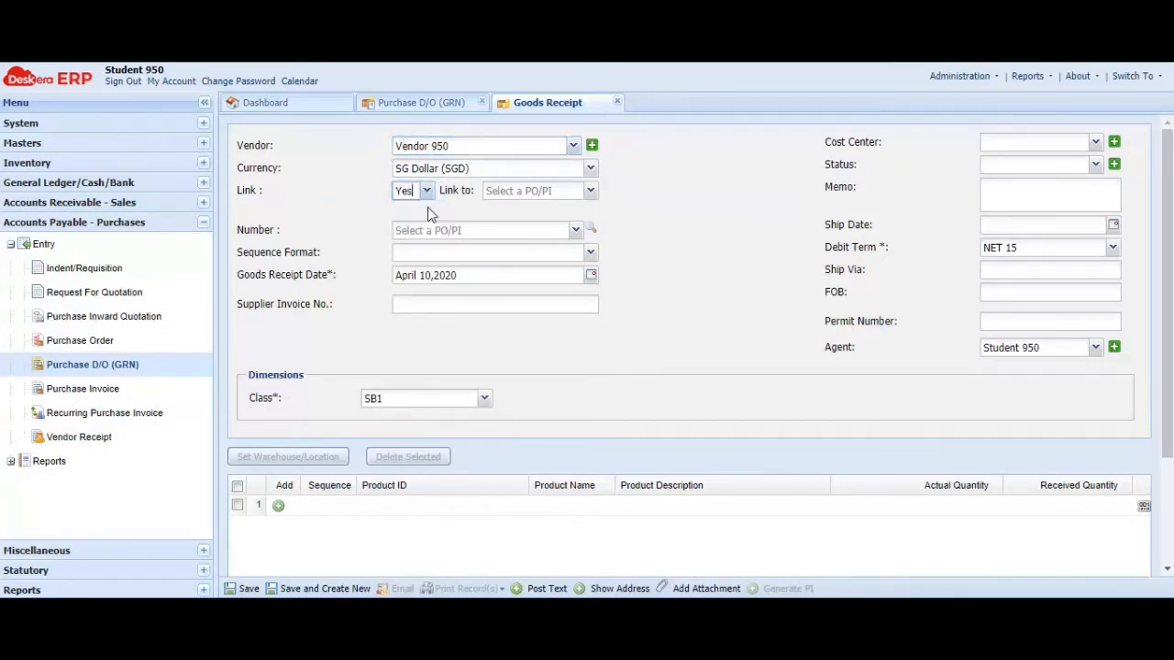
left_click(590, 196)
left_click(578, 214)
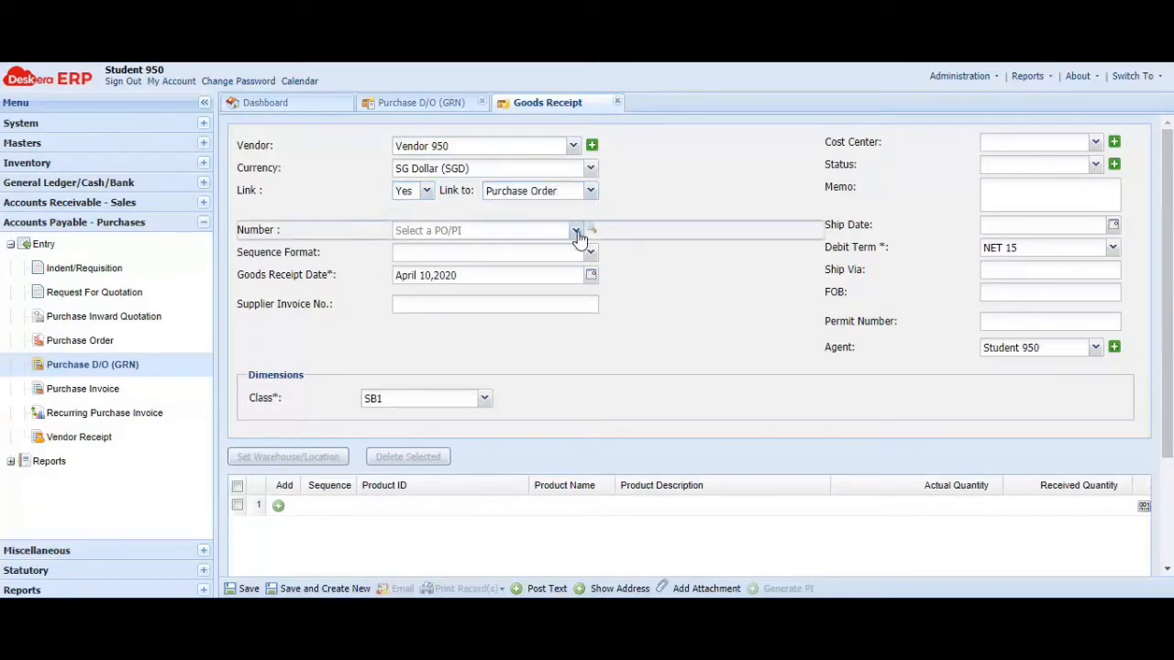
left_click(576, 230)
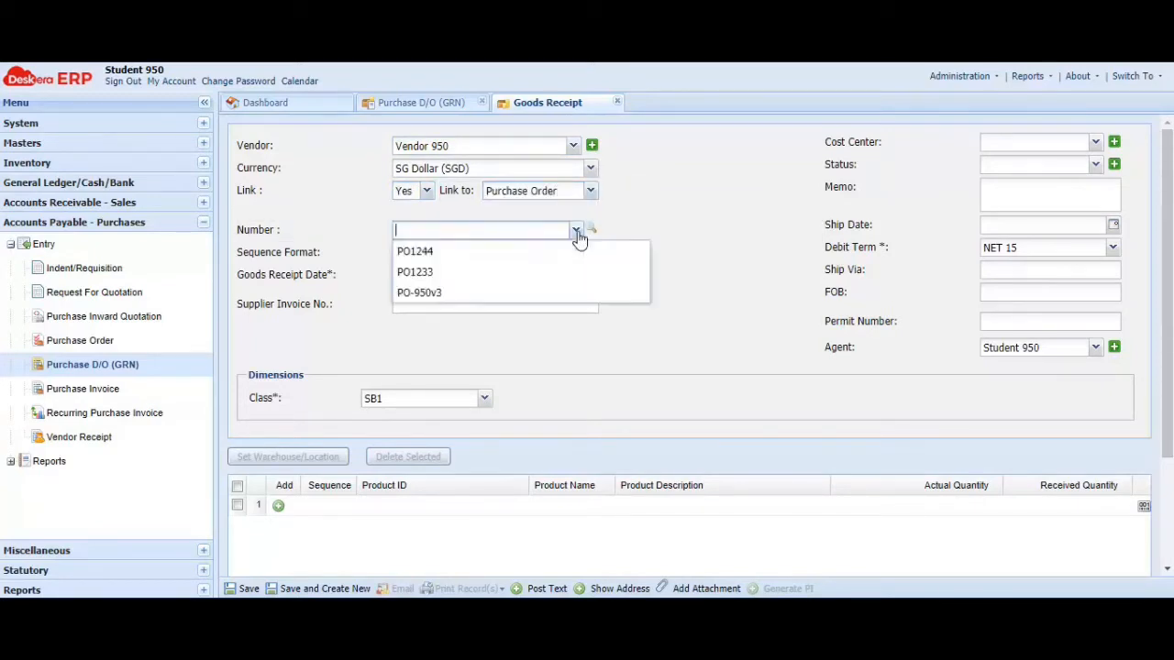
left_click(431, 296)
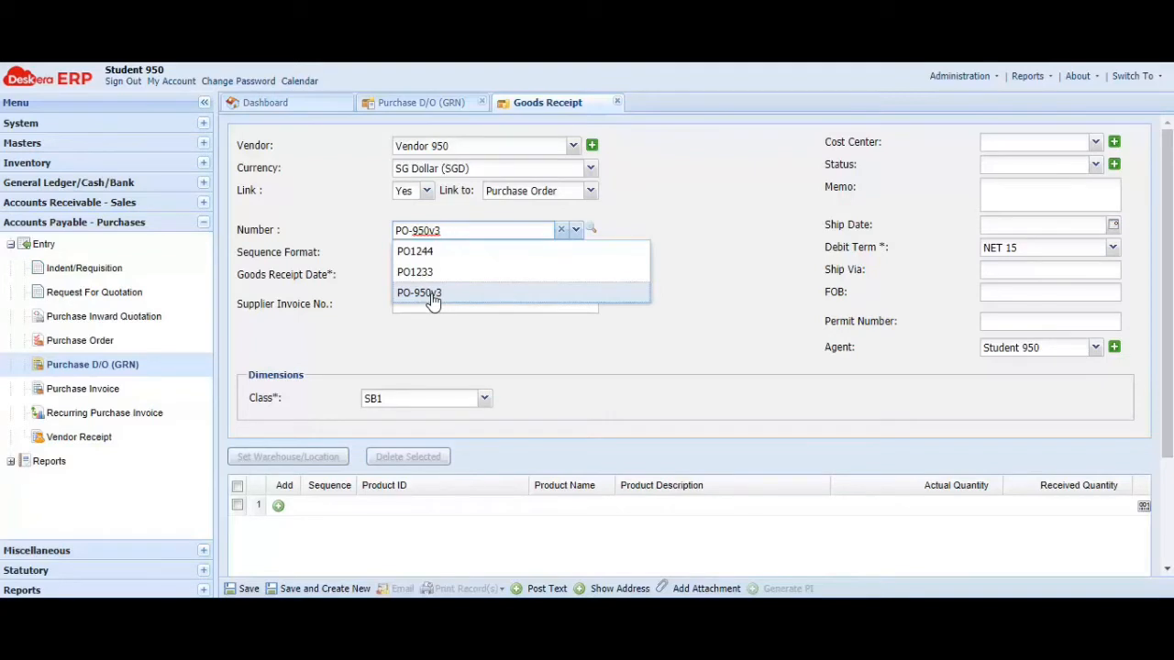
left_click(446, 349)
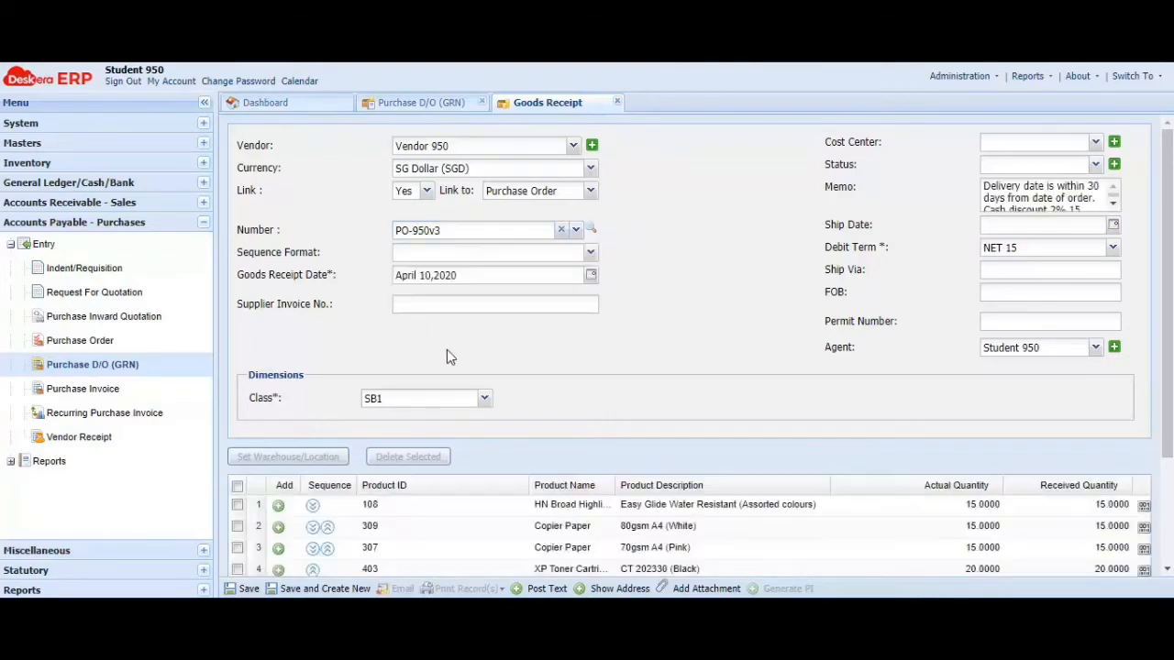
Step: Set the sequence format to NA and enter GRN-950v3 as the goods receipt number
left_click(592, 254)
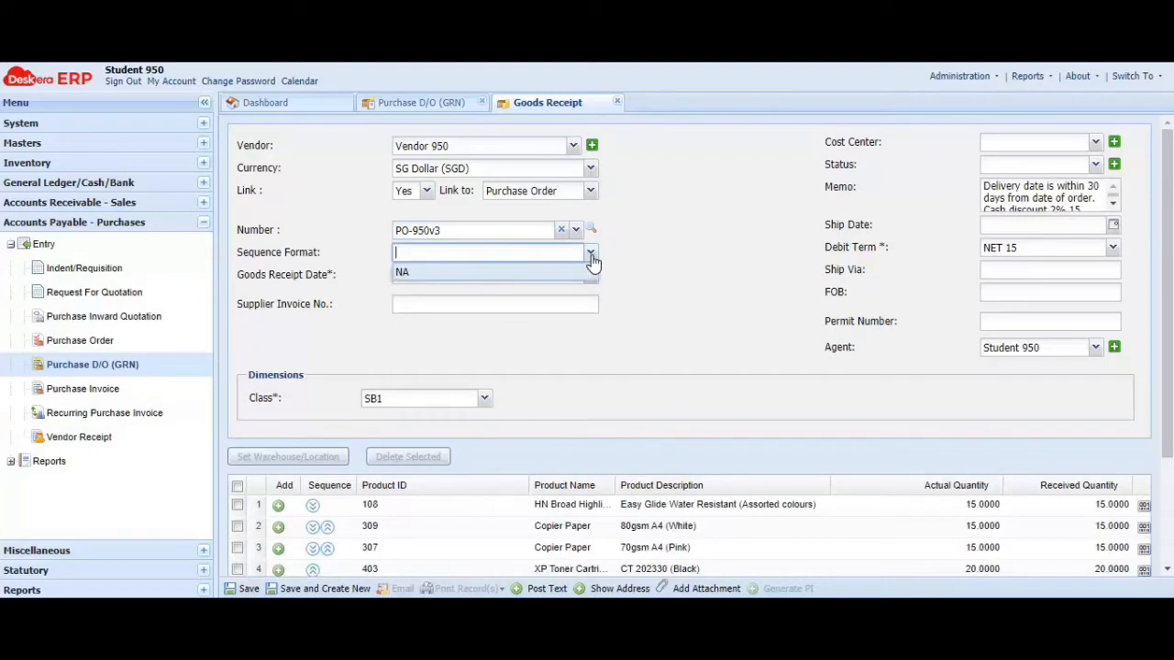
left_click(566, 273)
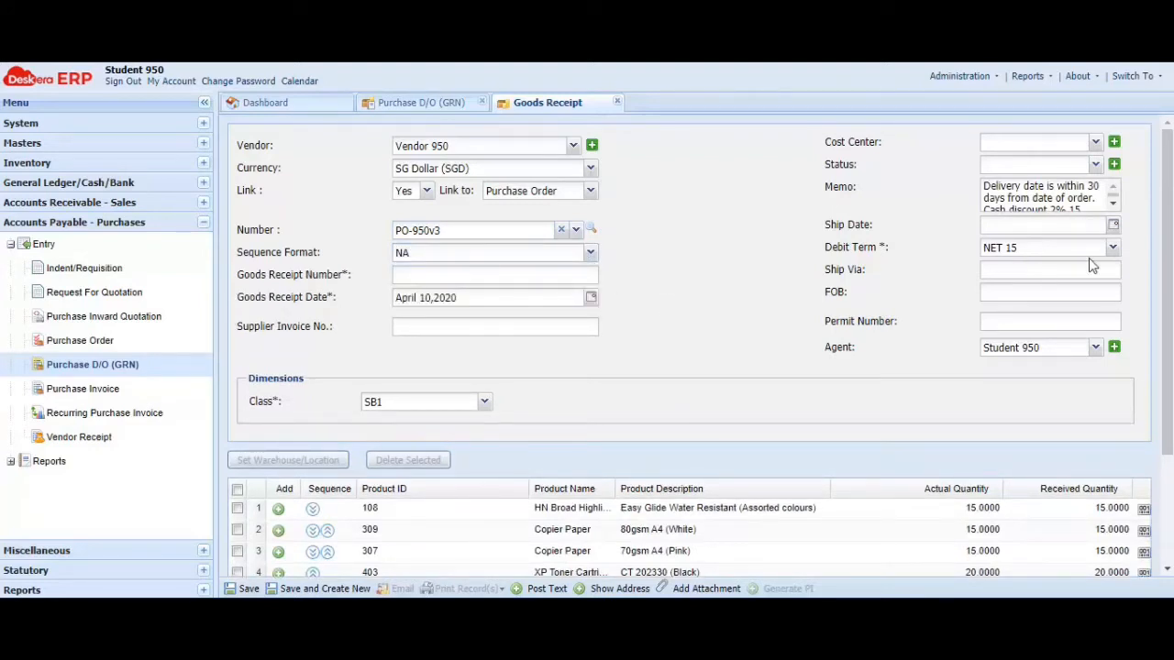
scroll(711, 481, "down", 3)
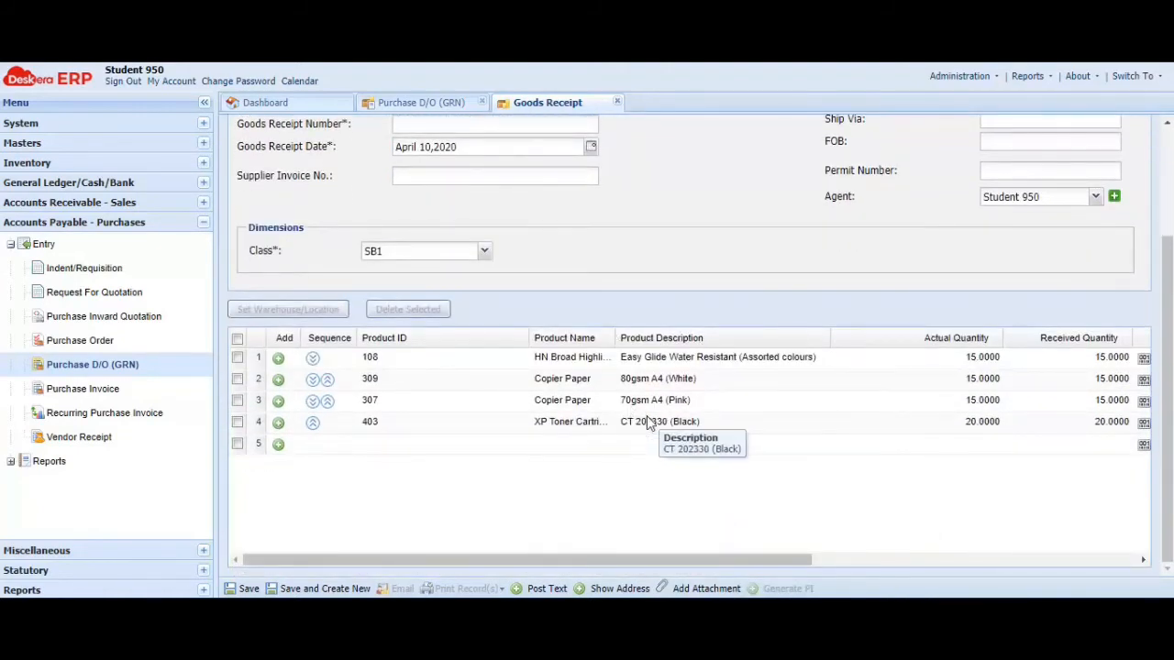
scroll(647, 453, "up", 3)
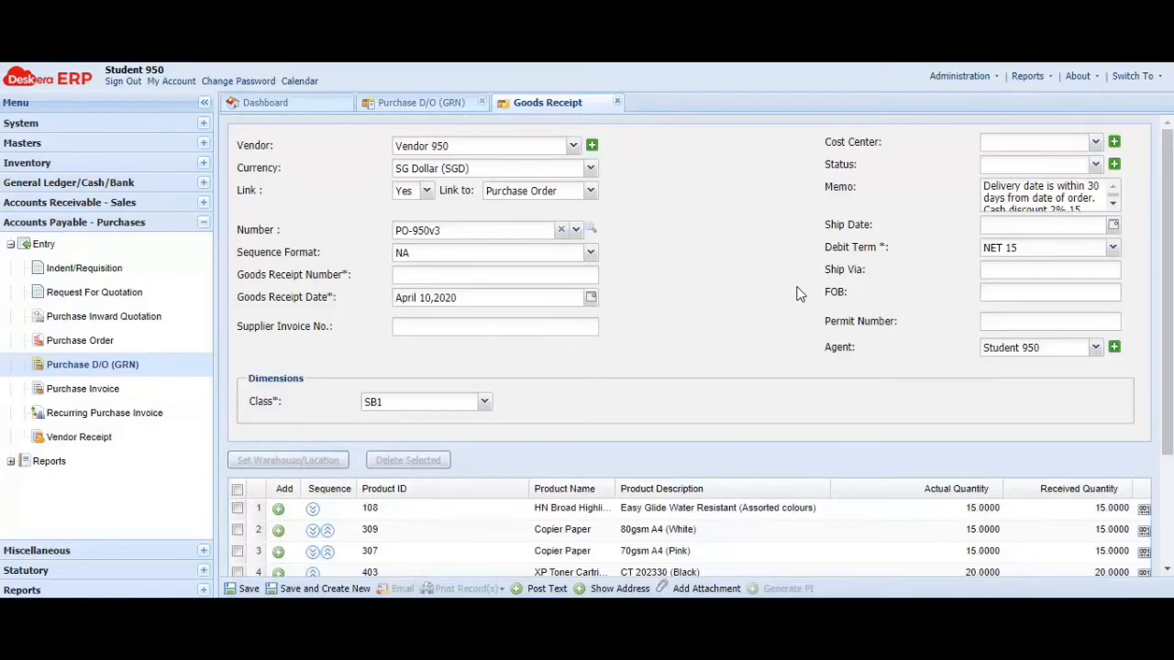
scroll(978, 527, "down", 3)
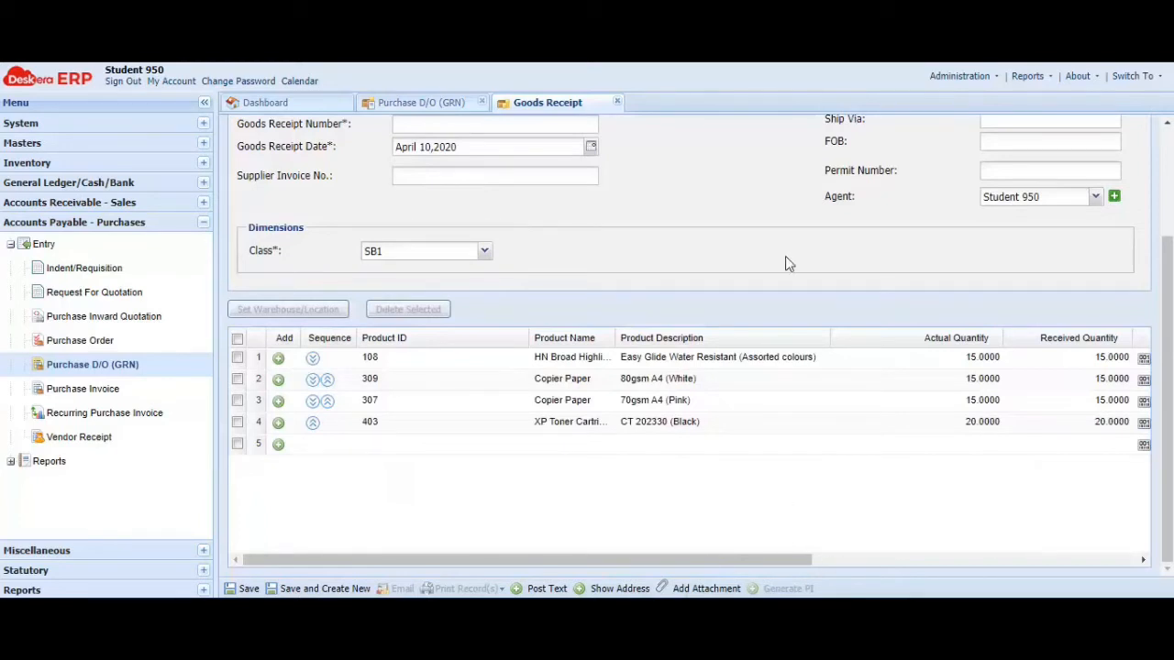
scroll(785, 263, "up", 3)
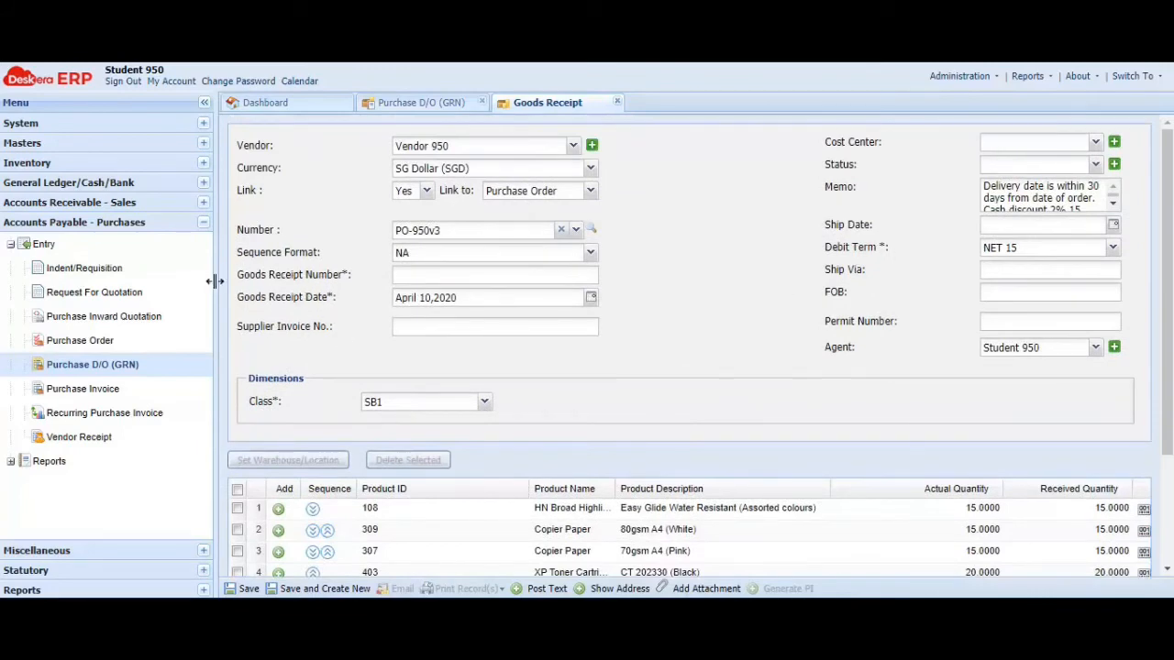
left_click(401, 269)
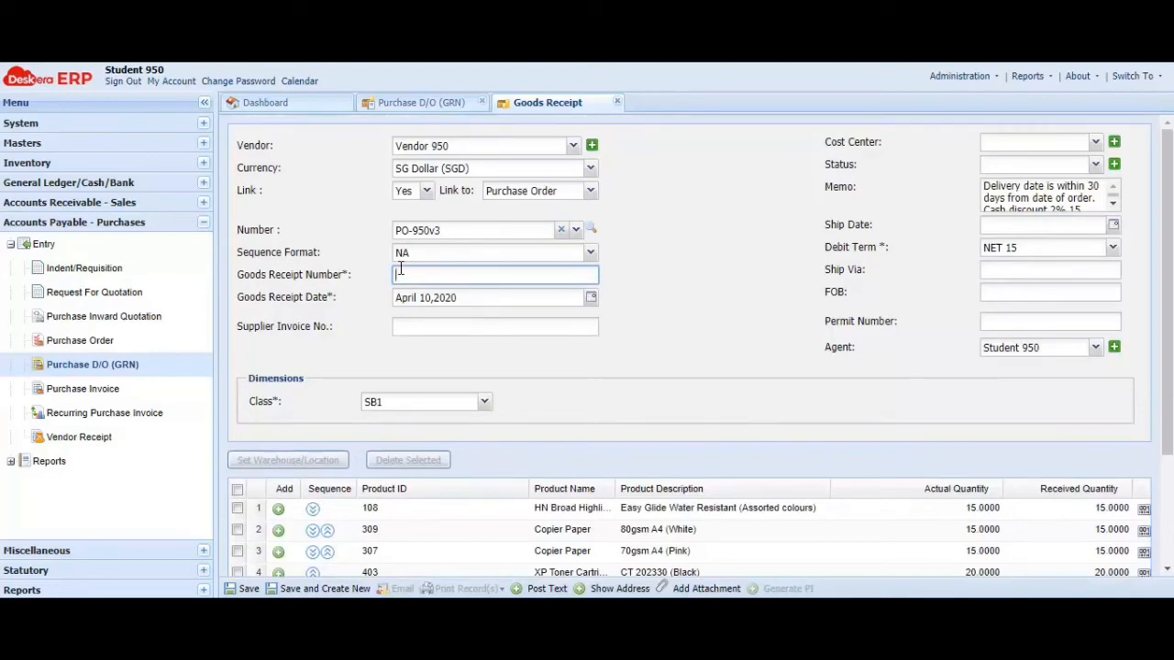
type("GRN-950v3")
Step: Review the goods receipt's header details, memo and the actual and received quantities of its product lines
scroll(724, 333, "down", 2)
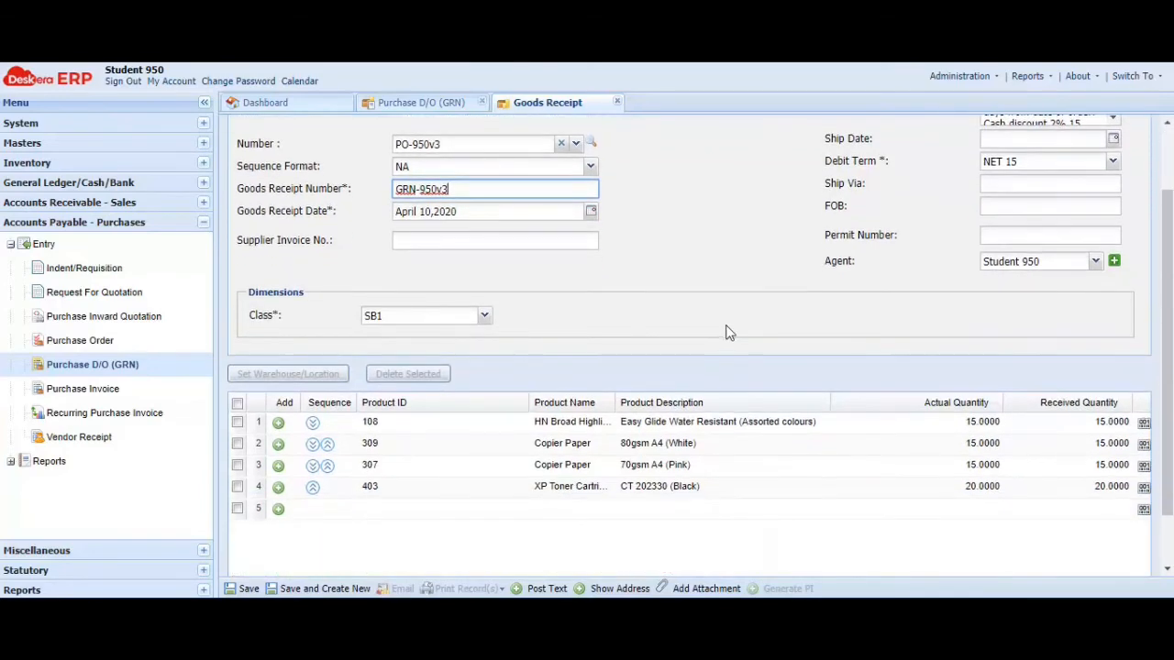
scroll(724, 332, "down", 1)
scroll(724, 333, "up", 2)
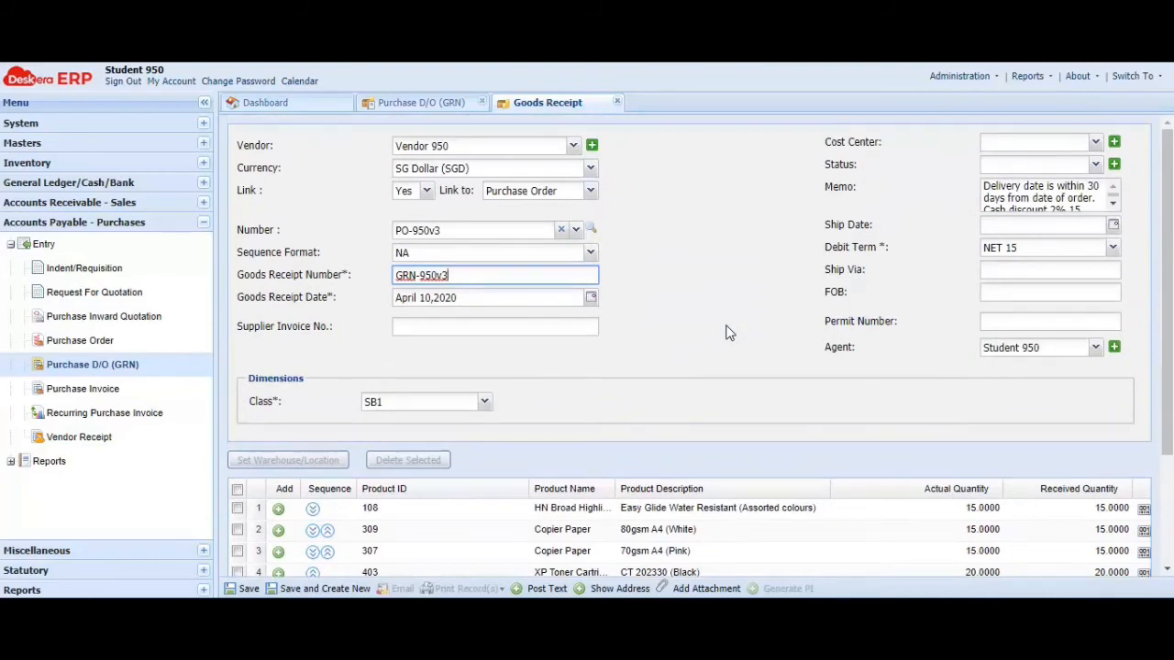
scroll(724, 333, "down", 3)
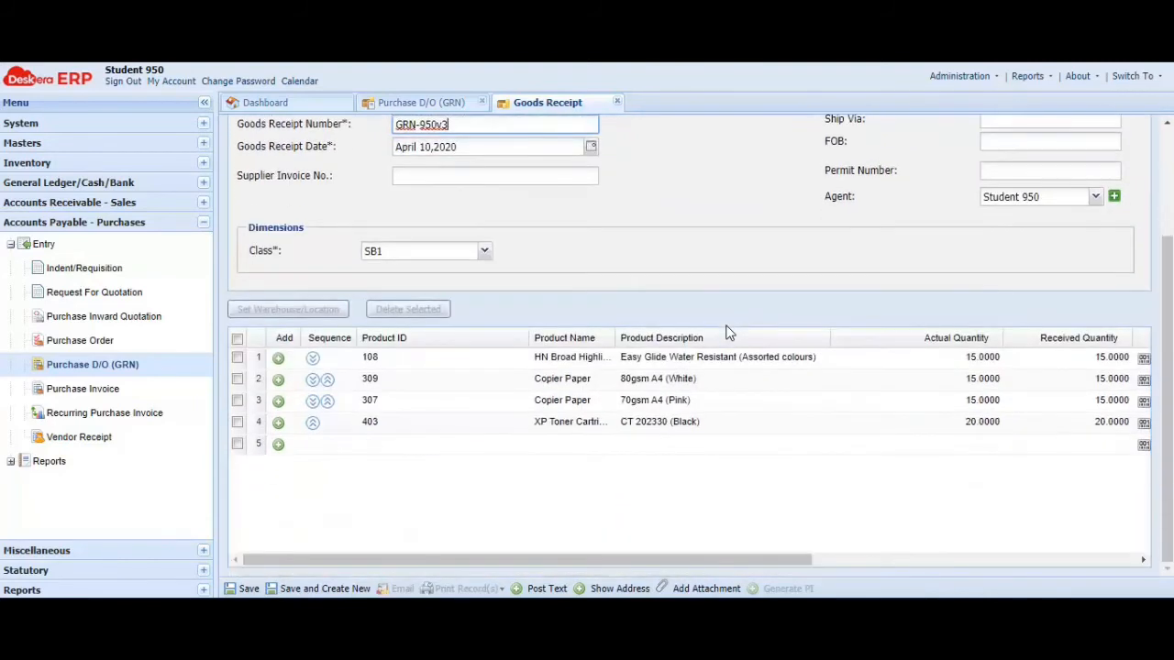
scroll(761, 287, "up", 3)
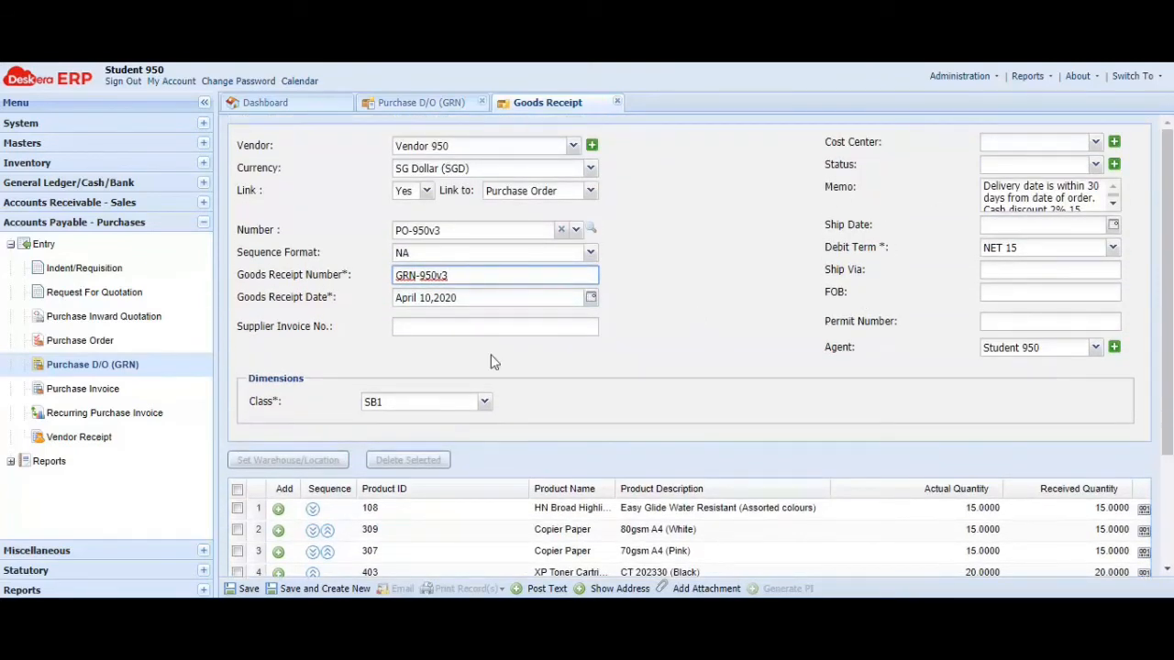
scroll(785, 314, "down", 3)
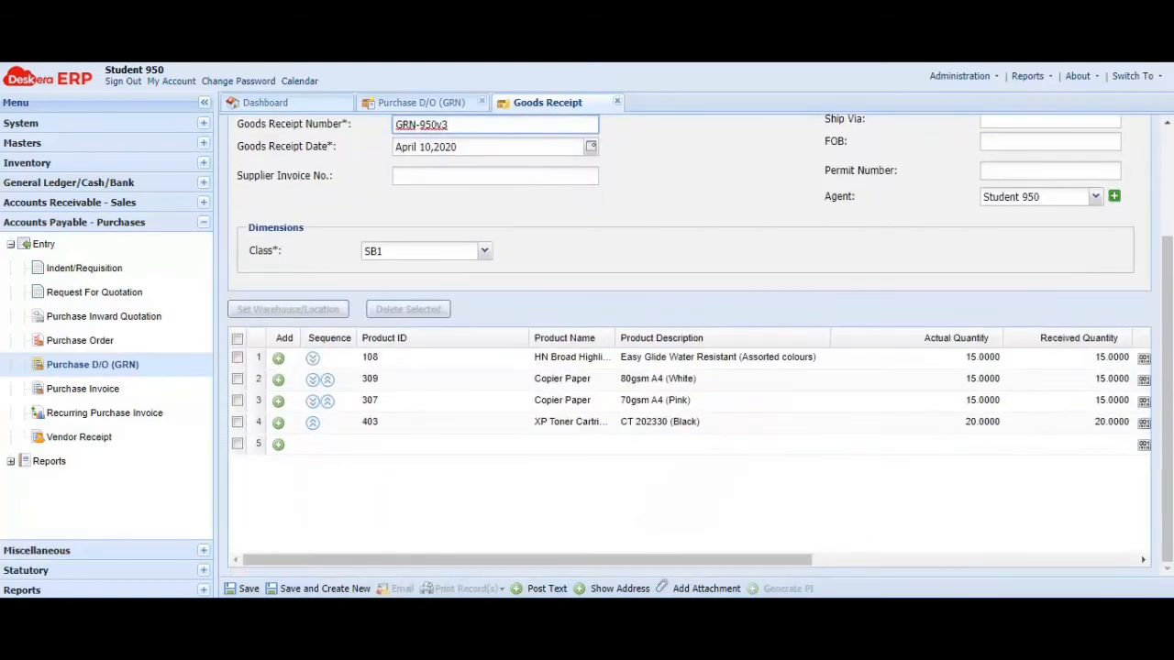
mouse_move(775, 553)
left_mouse_down()
mouse_move(1069, 531)
mouse_move(1123, 547)
mouse_move(784, 556)
left_mouse_up()
scroll(750, 176, "up", 3)
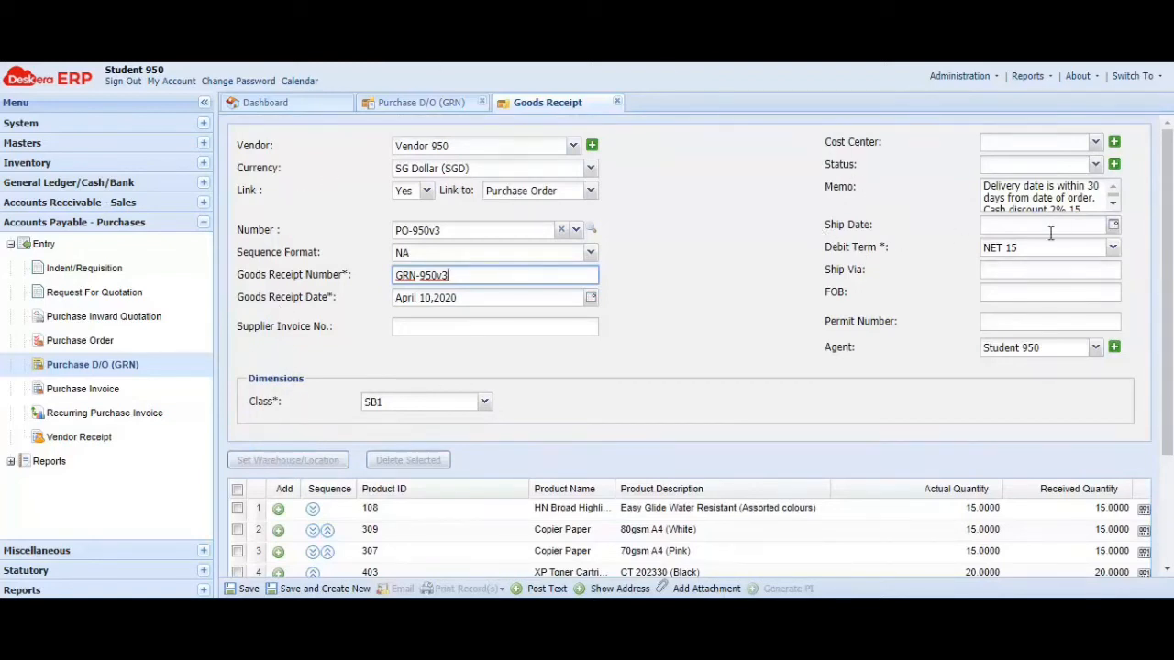
scroll(770, 256, "down", 3)
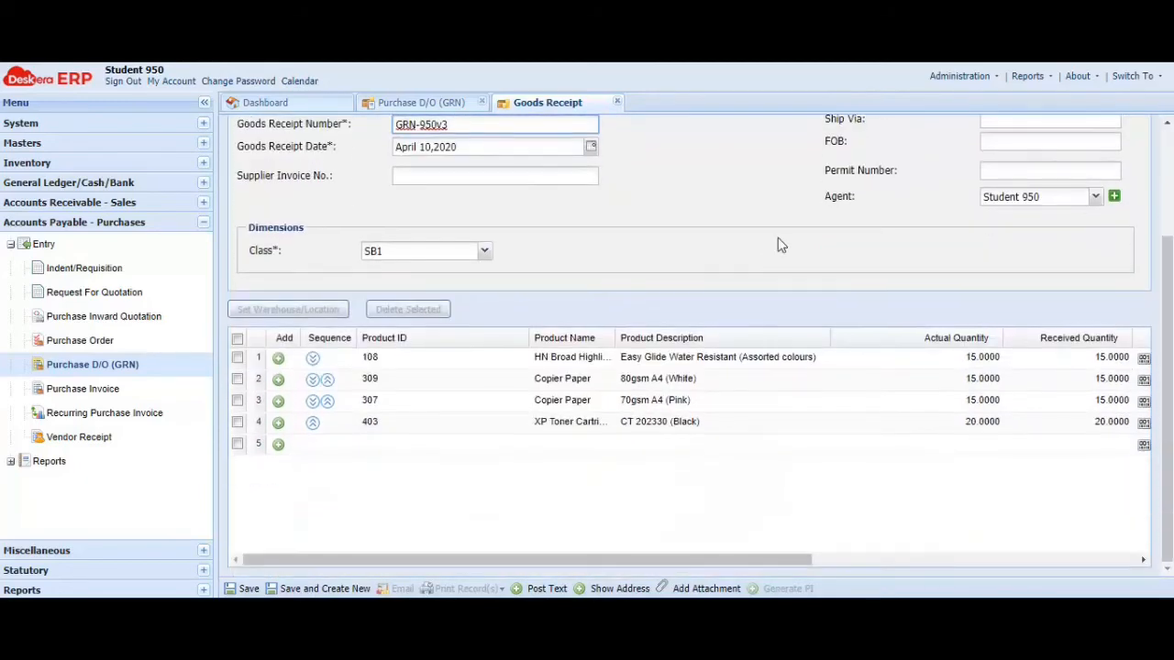
Step: Save the billing and shipping address details of the goods receipt, keeping the preset Billing Address1
left_click(641, 588)
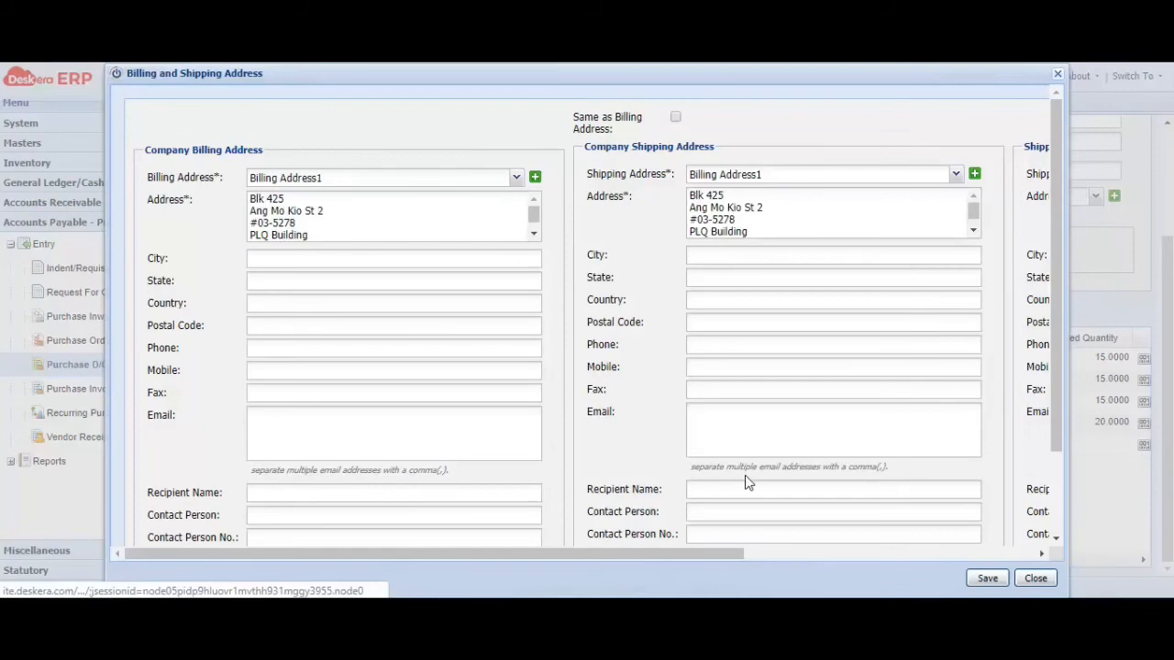
left_click(990, 578)
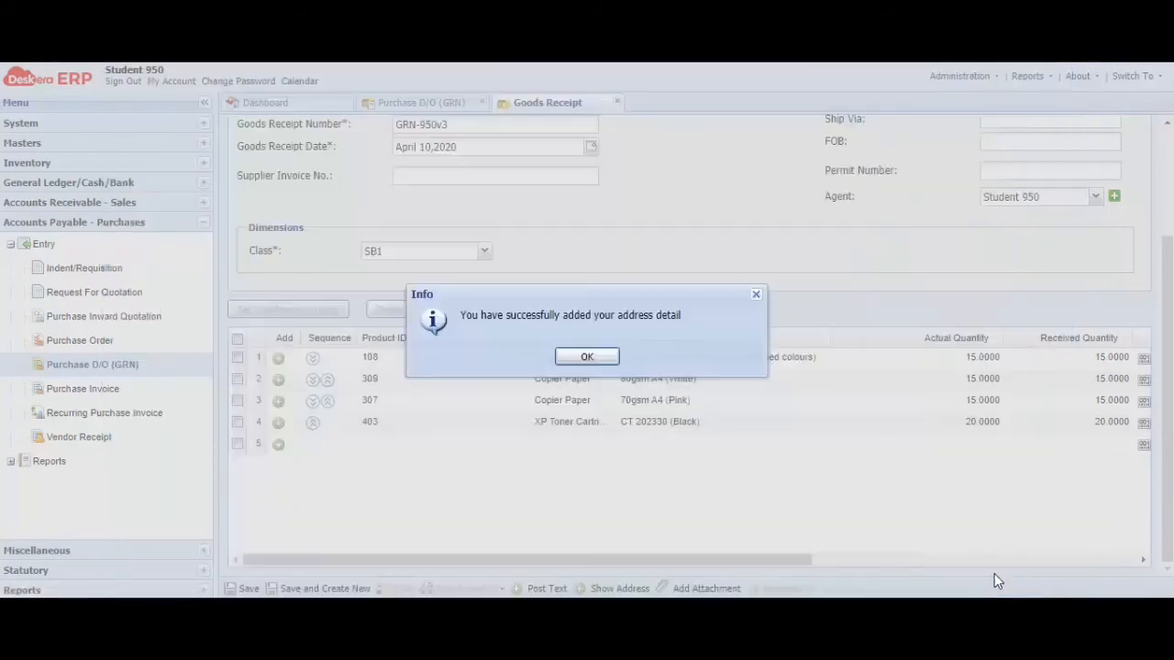
left_click(598, 360)
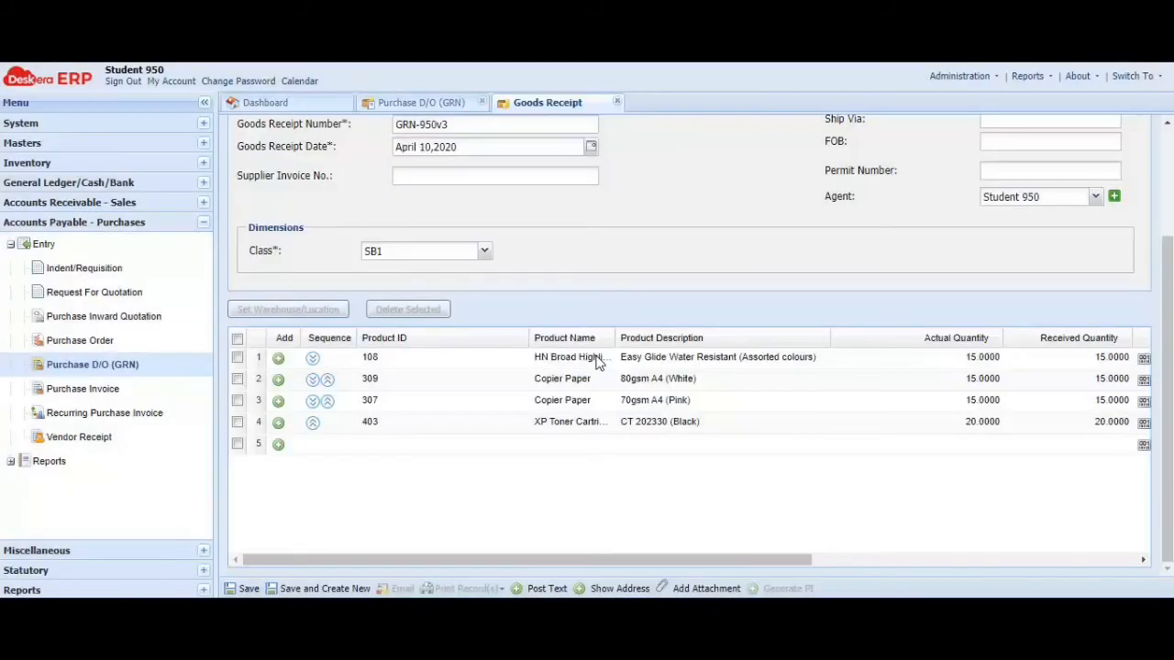
Step: Save the goods receipt record, confirm the save and dismiss the resulting notifications
left_click(236, 589)
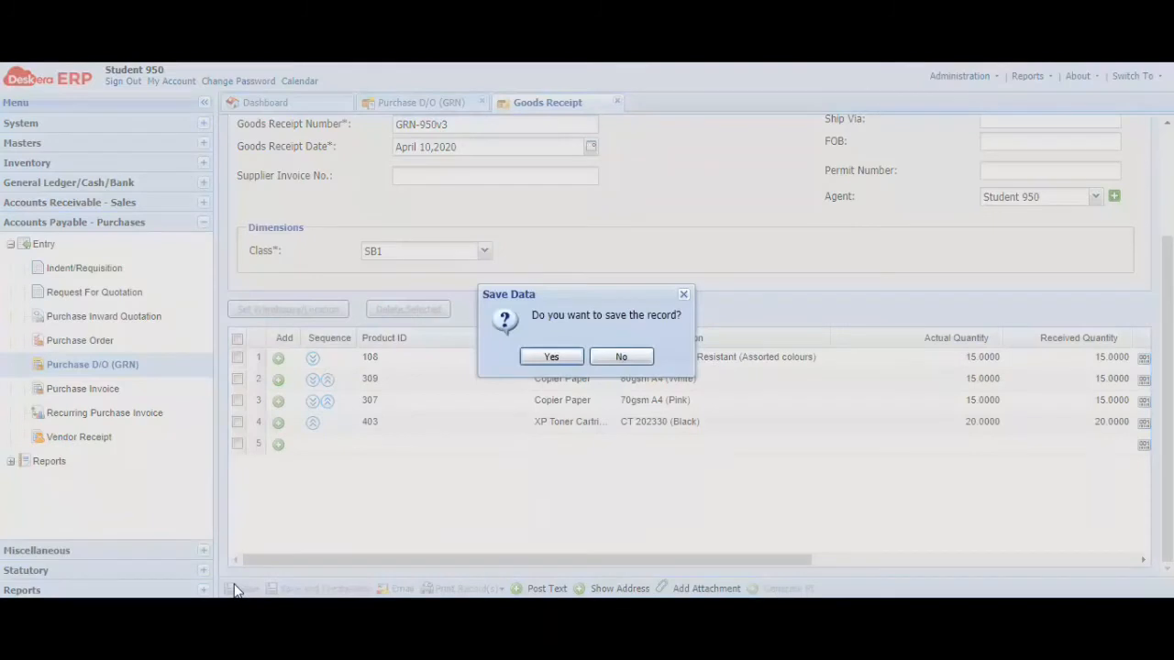
left_click(553, 357)
left_click(565, 360)
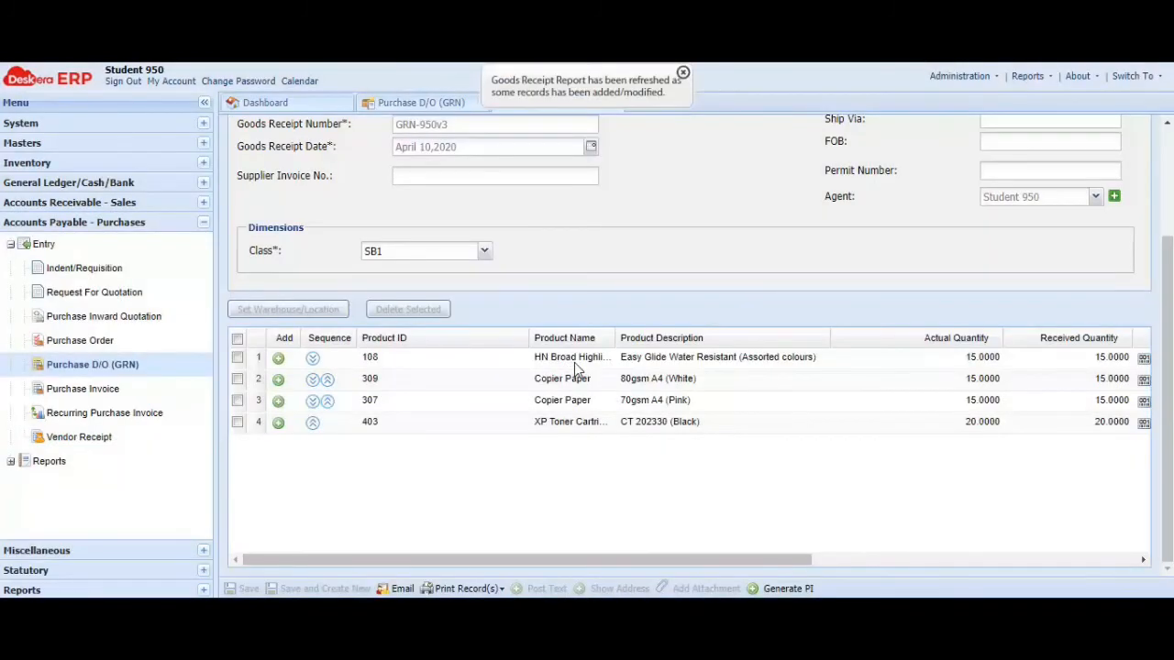
left_click(684, 73)
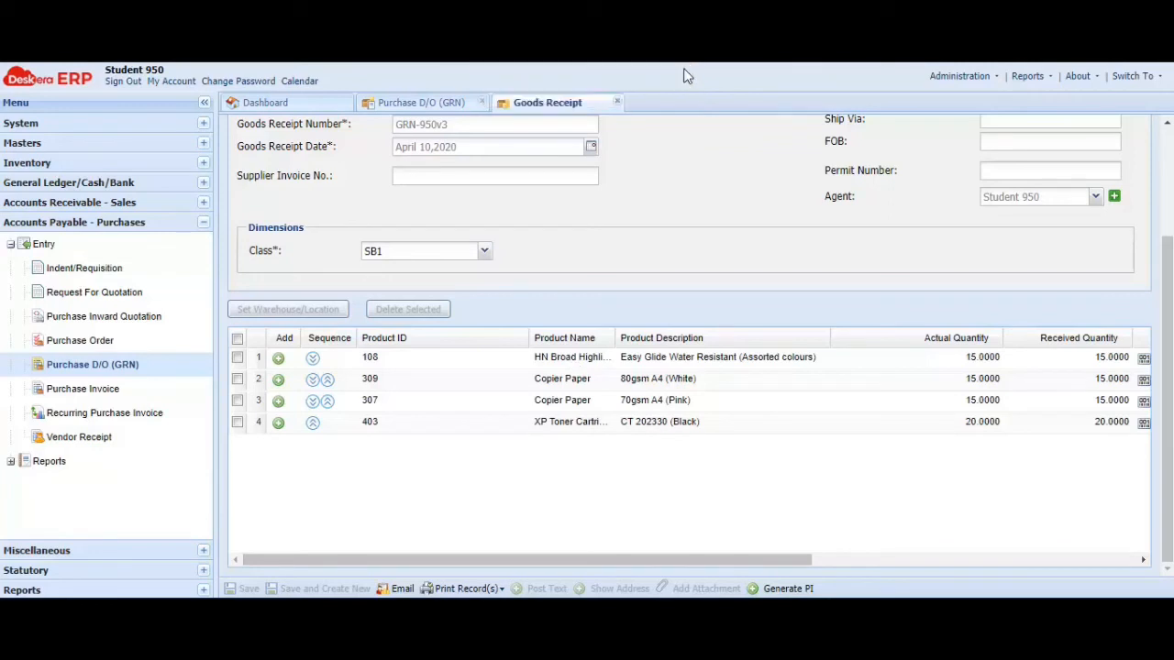
Step: Export the goods receipt record as a PDF, prefixing its file name with 01_ and the student's name followed by an underscore
left_click(460, 591)
left_click(486, 545)
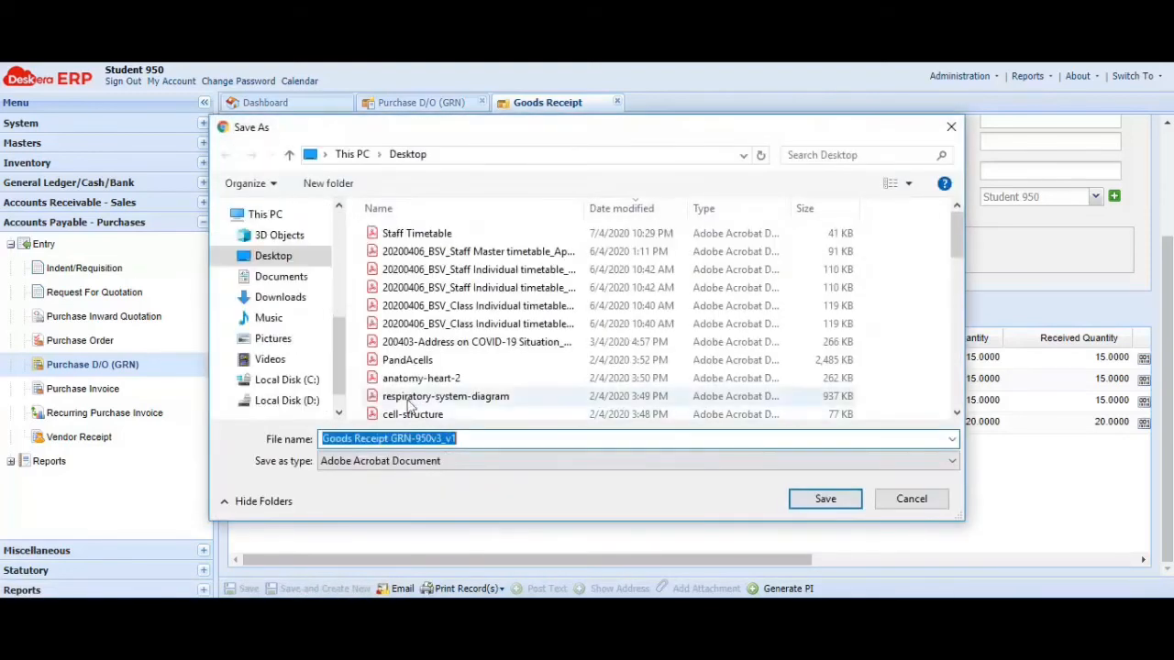
left_click(325, 438)
type("01")
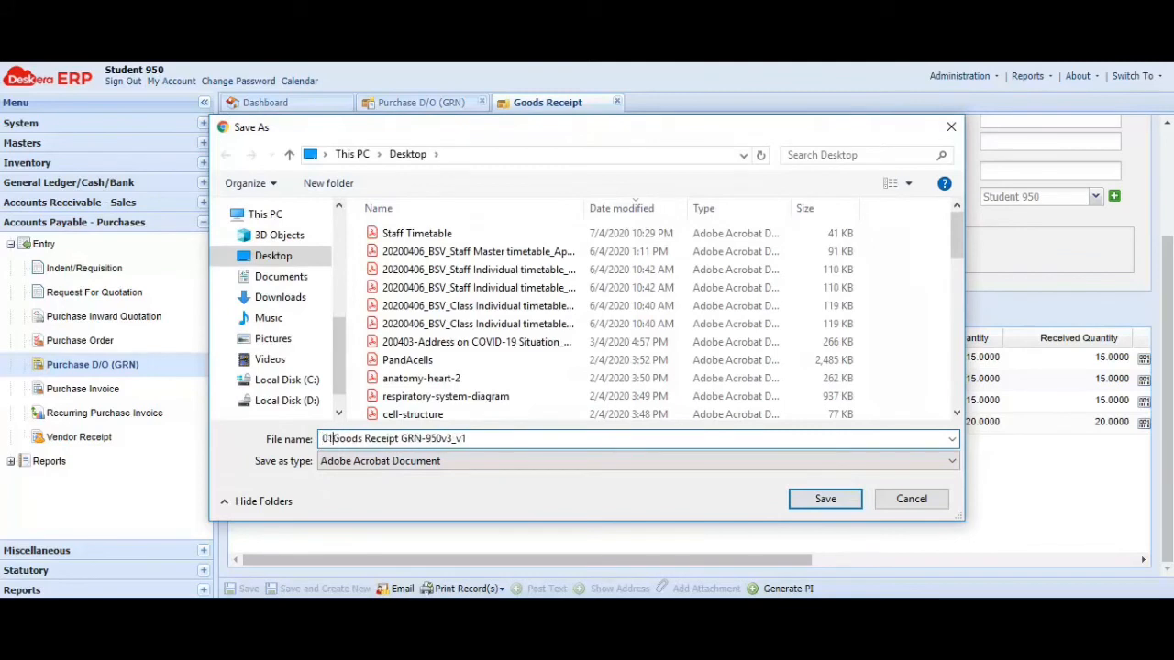
type("_")
type("VSSugun")
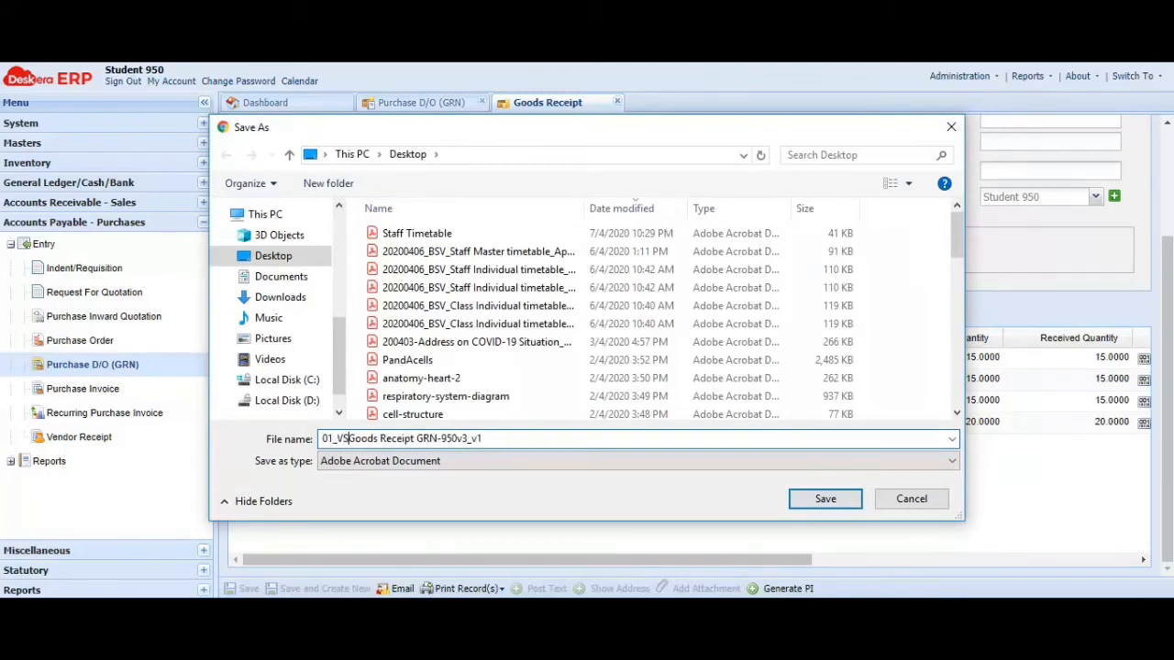
type("a_")
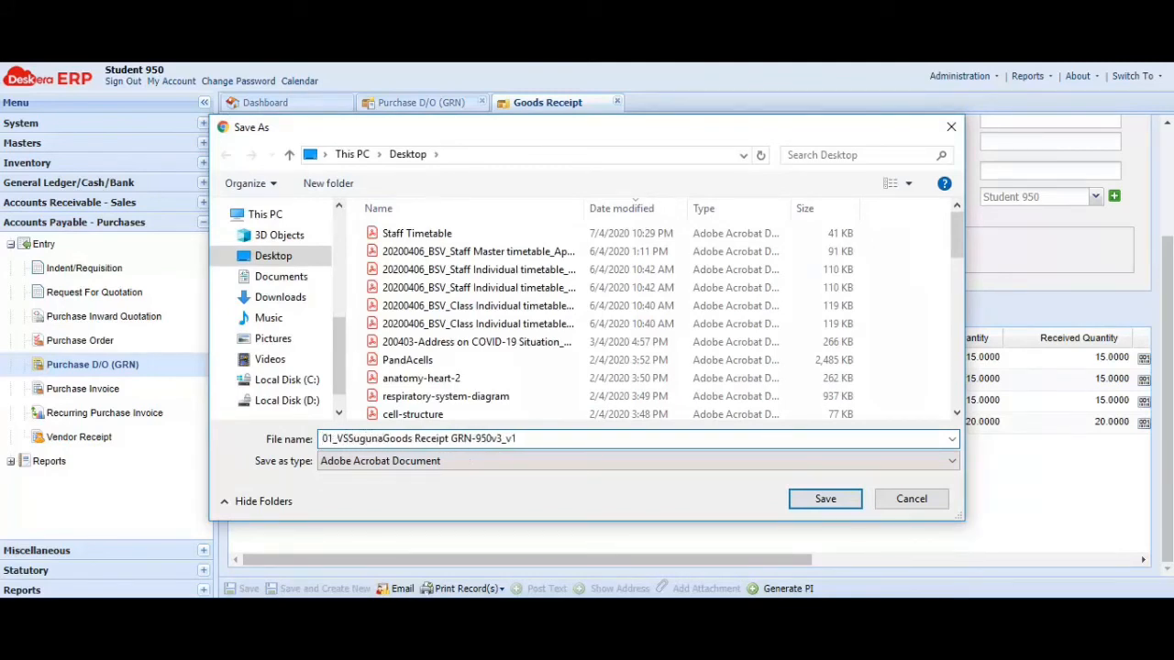